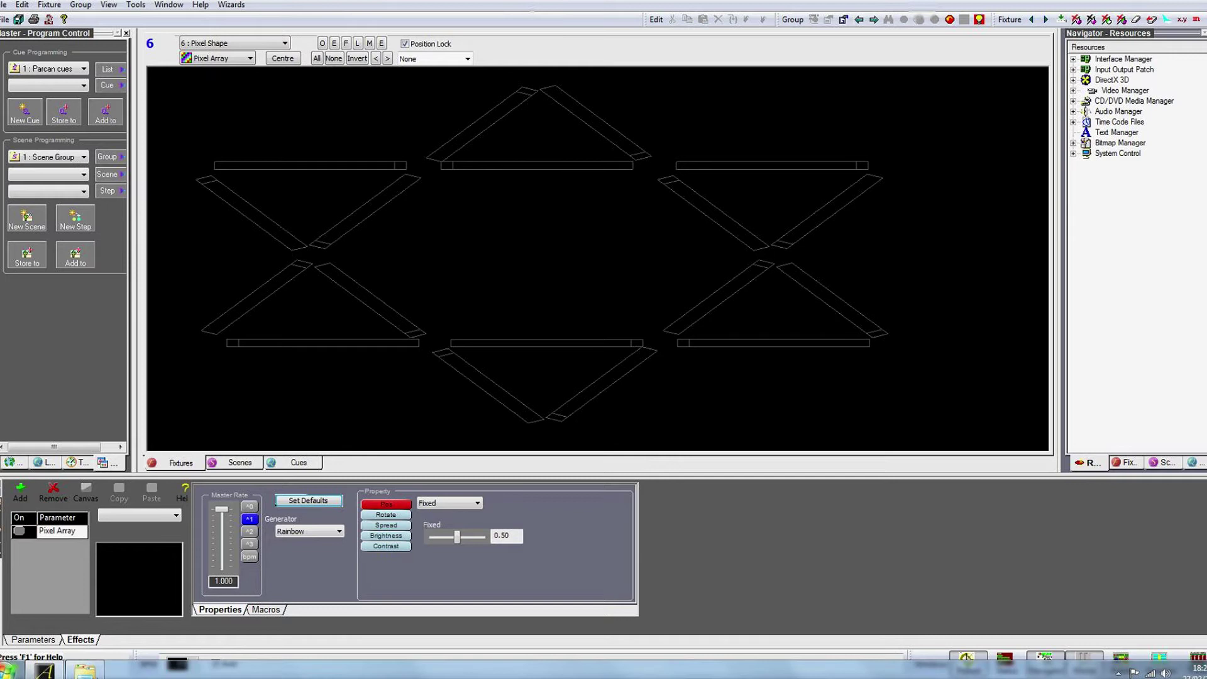
- Open the Artist 3 program folder, select vcom_setup, and close the folder window
click(84, 672)
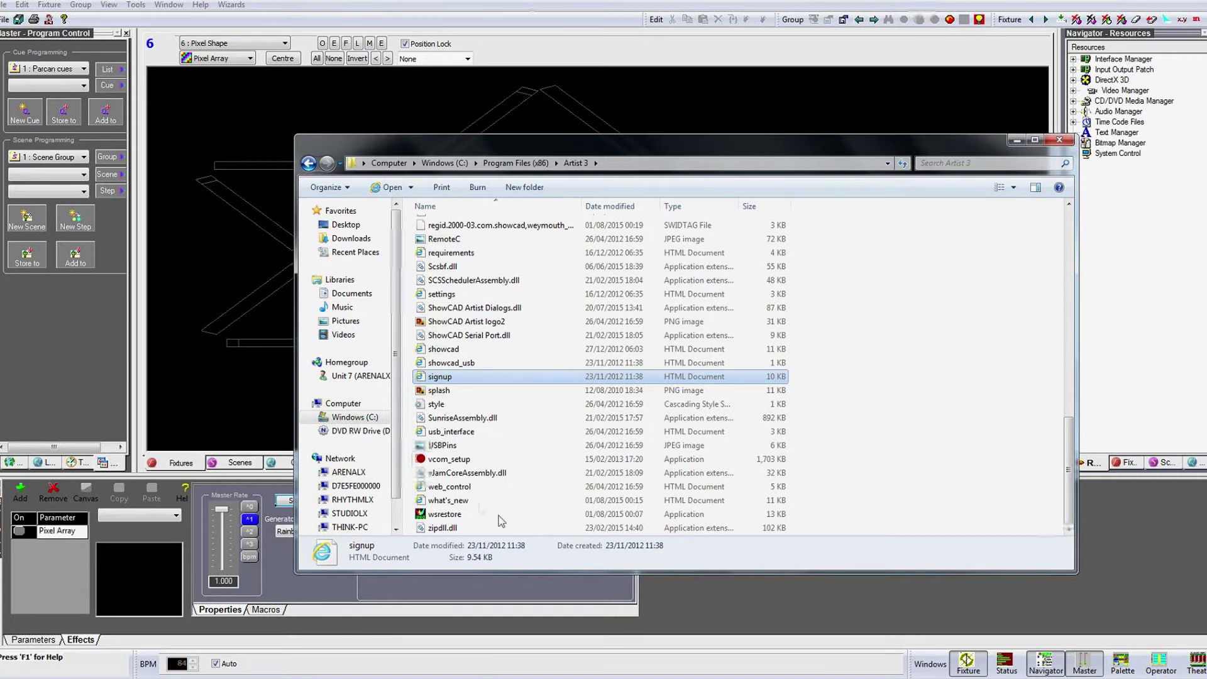
click(451, 459)
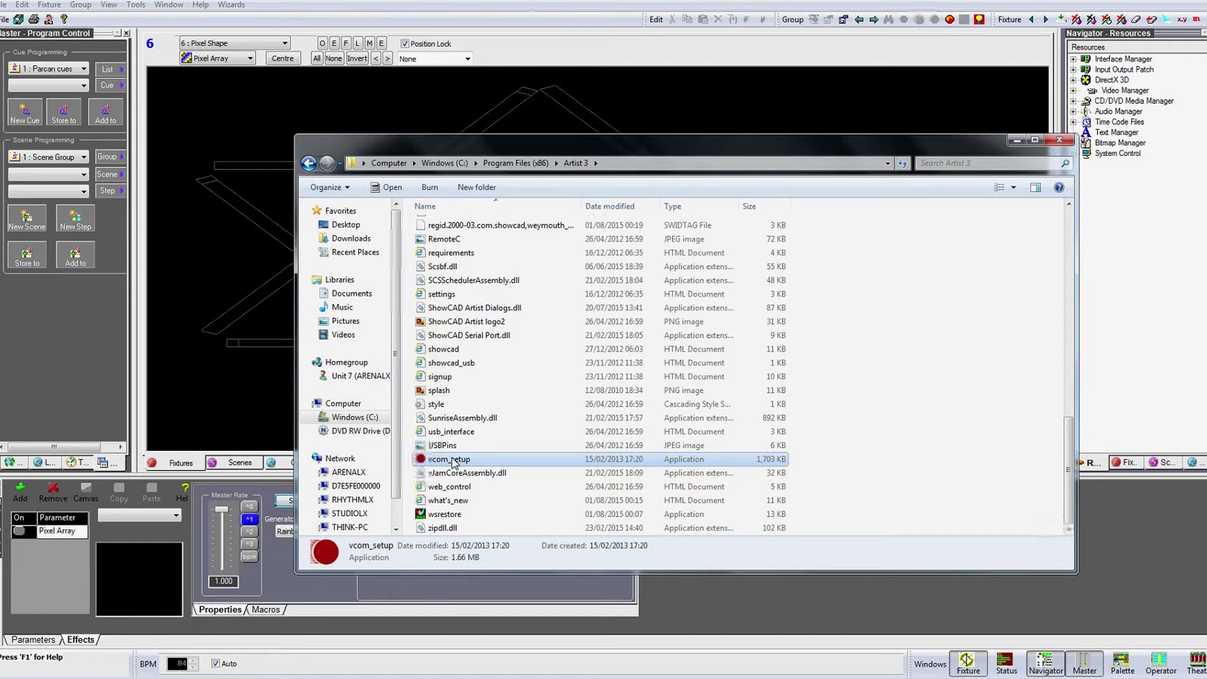
click(1060, 141)
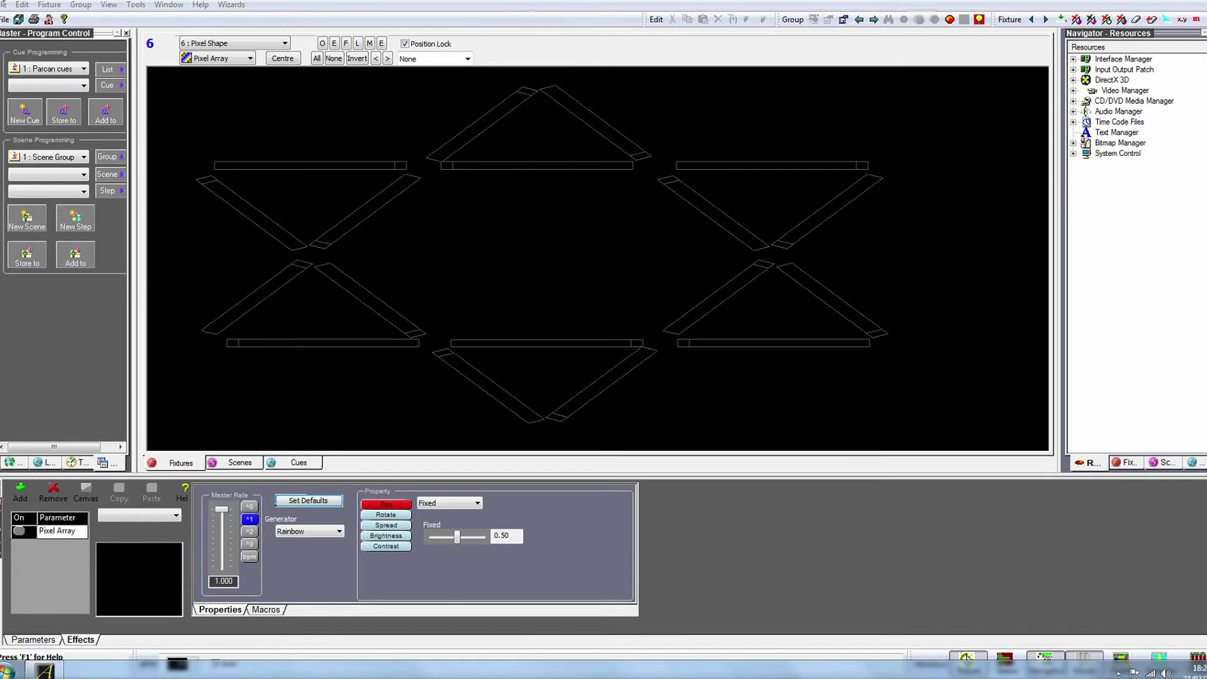
- Create a new workspace without connecting to the default interface, declining Auto Save
click(3, 7)
mouse_move(38, 19)
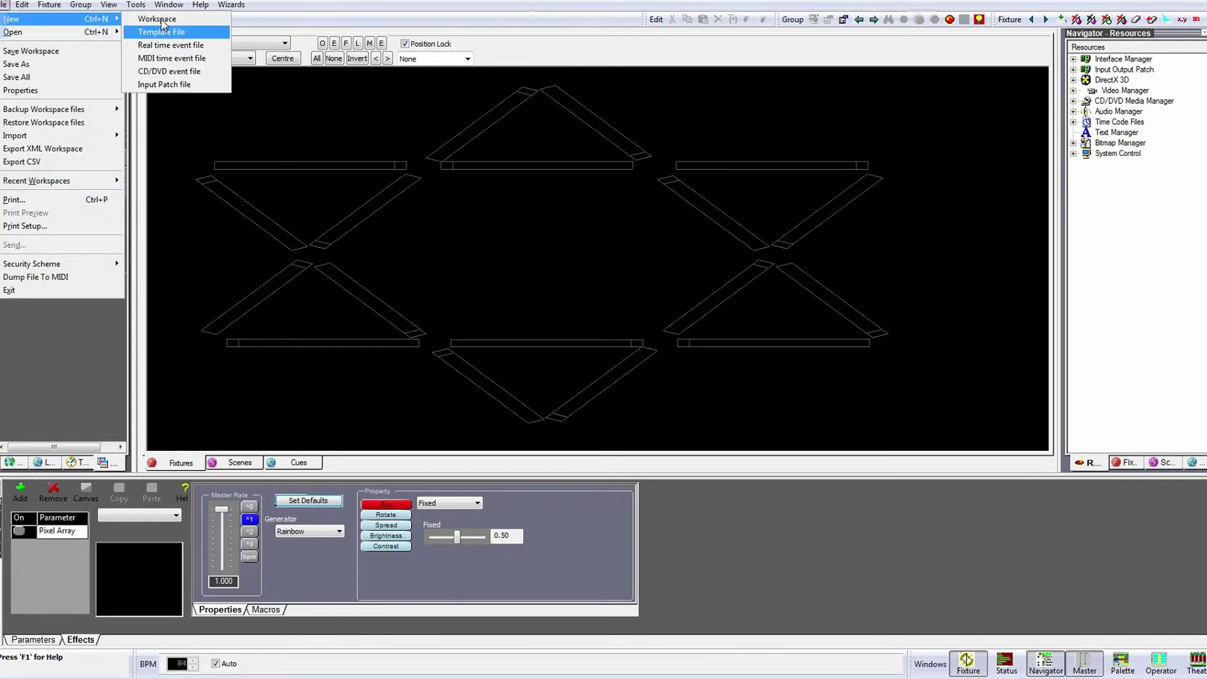
click(163, 24)
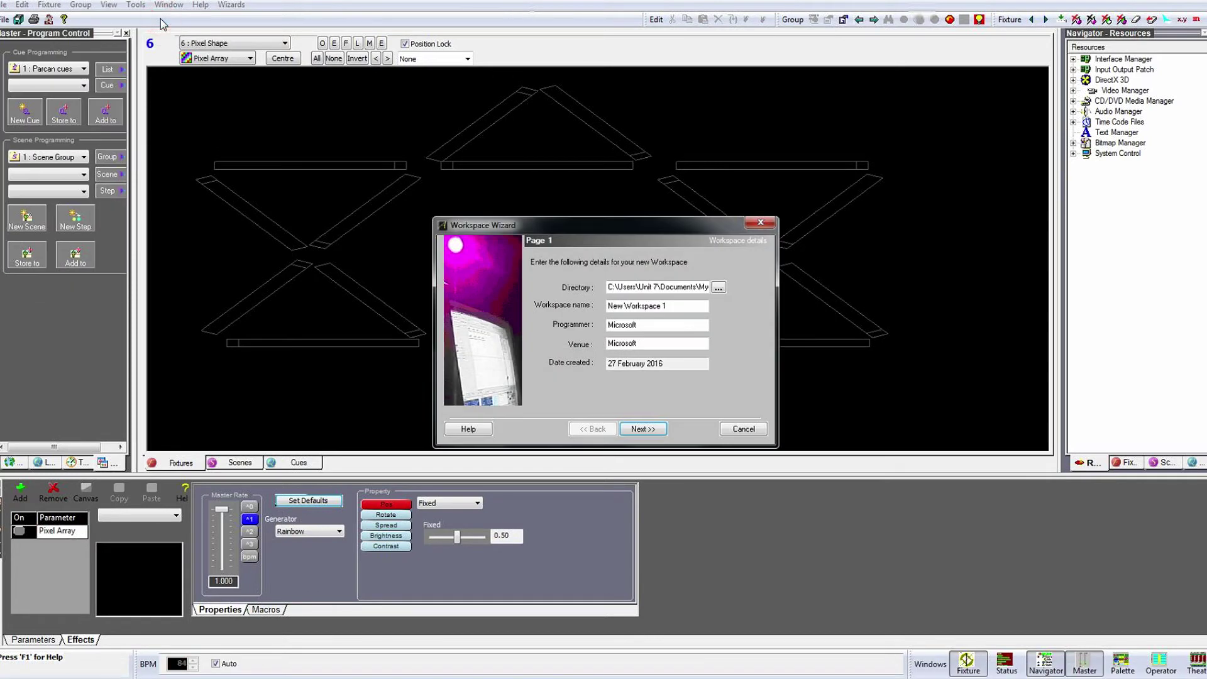
click(642, 429)
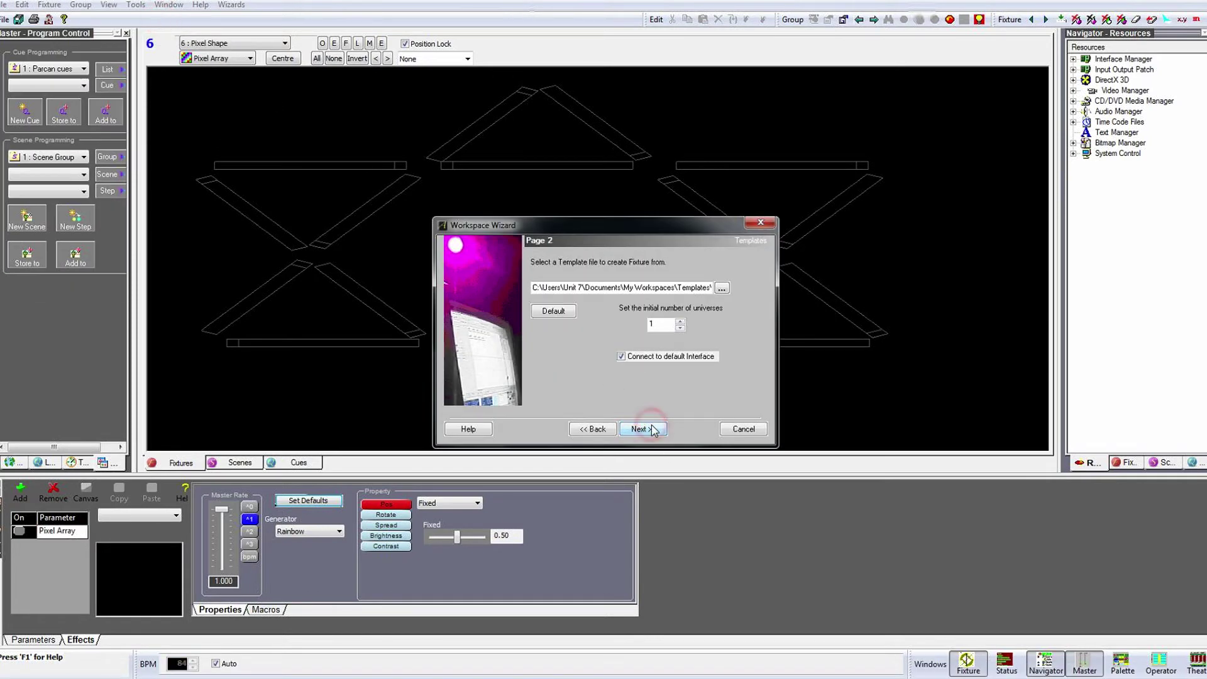
click(656, 356)
click(644, 431)
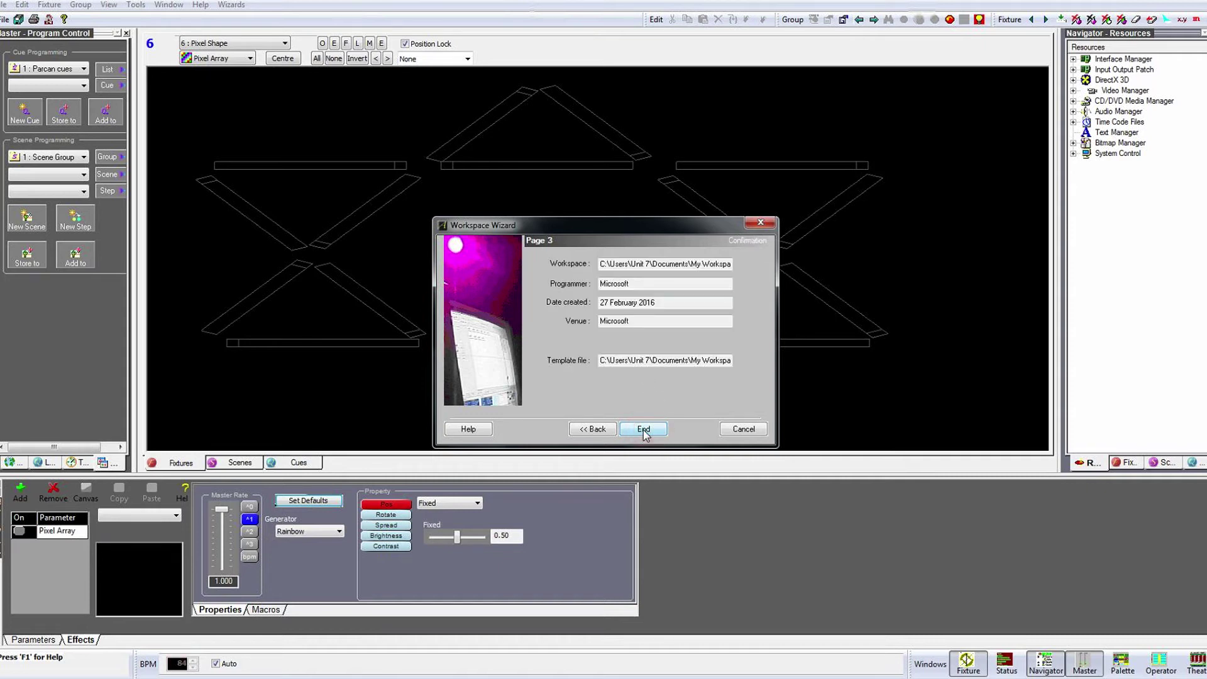
click(644, 430)
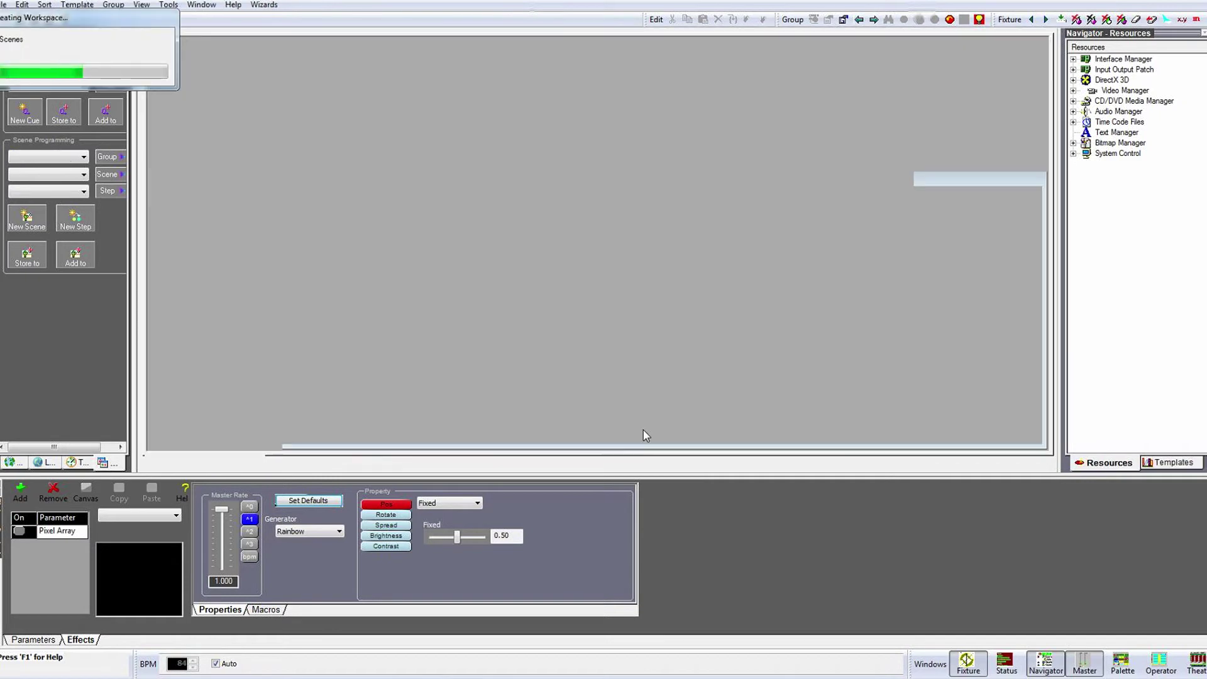
click(662, 368)
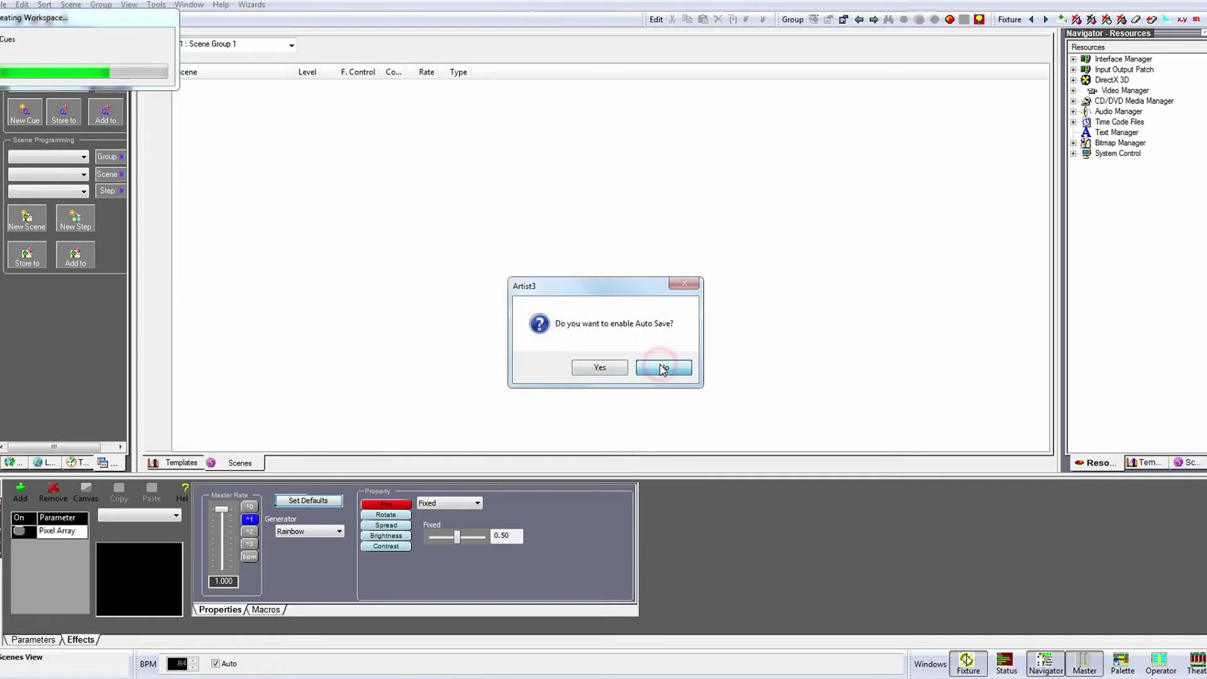
- Dismiss the startup prompt and expand Interface Manager > ShowCAD USB-DMX to select its 2556 DMX Output
click(652, 371)
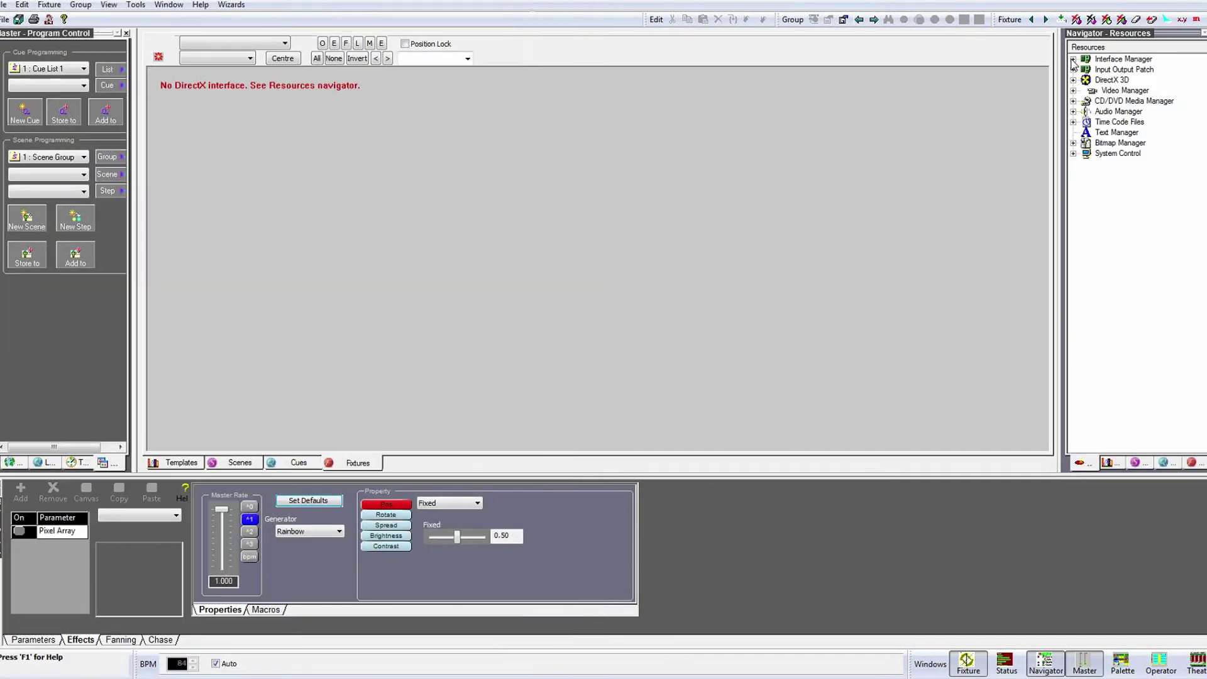
click(1073, 59)
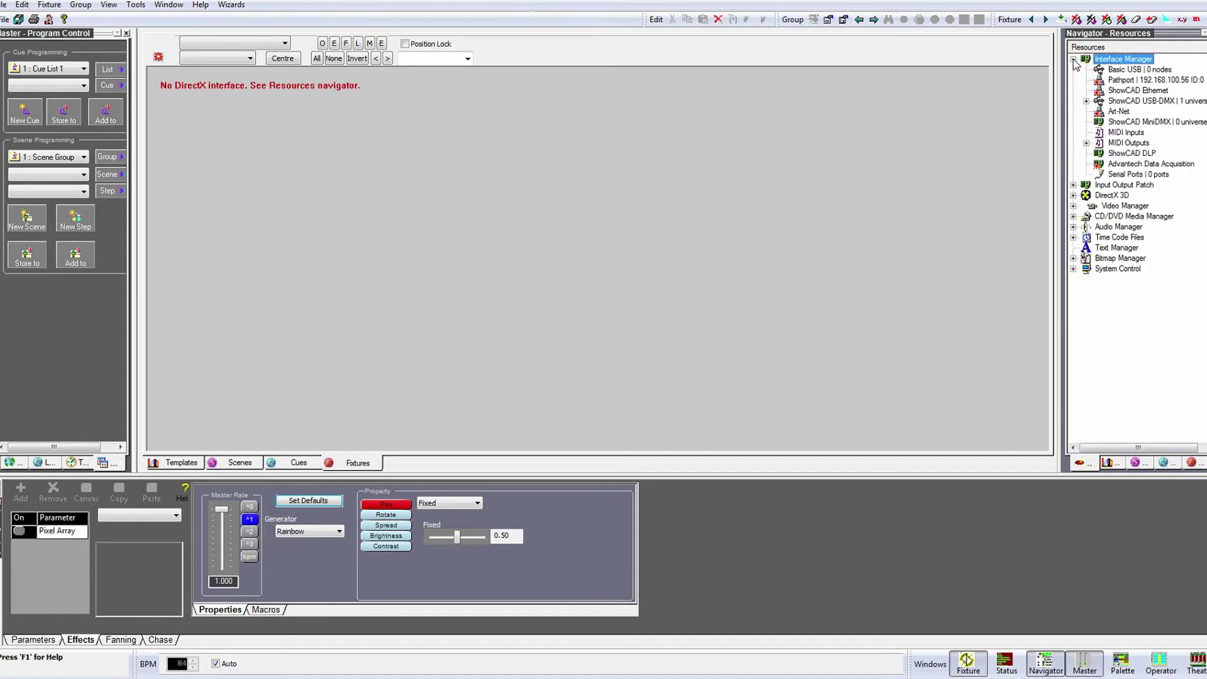
click(1086, 100)
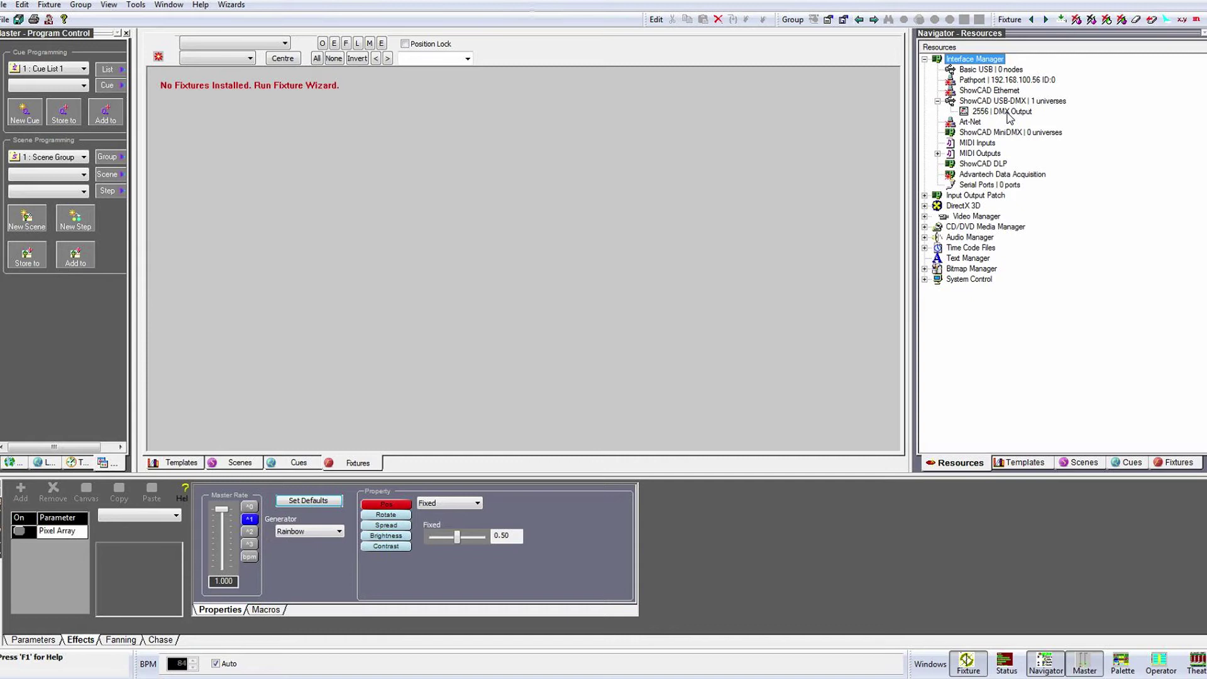
click(1009, 113)
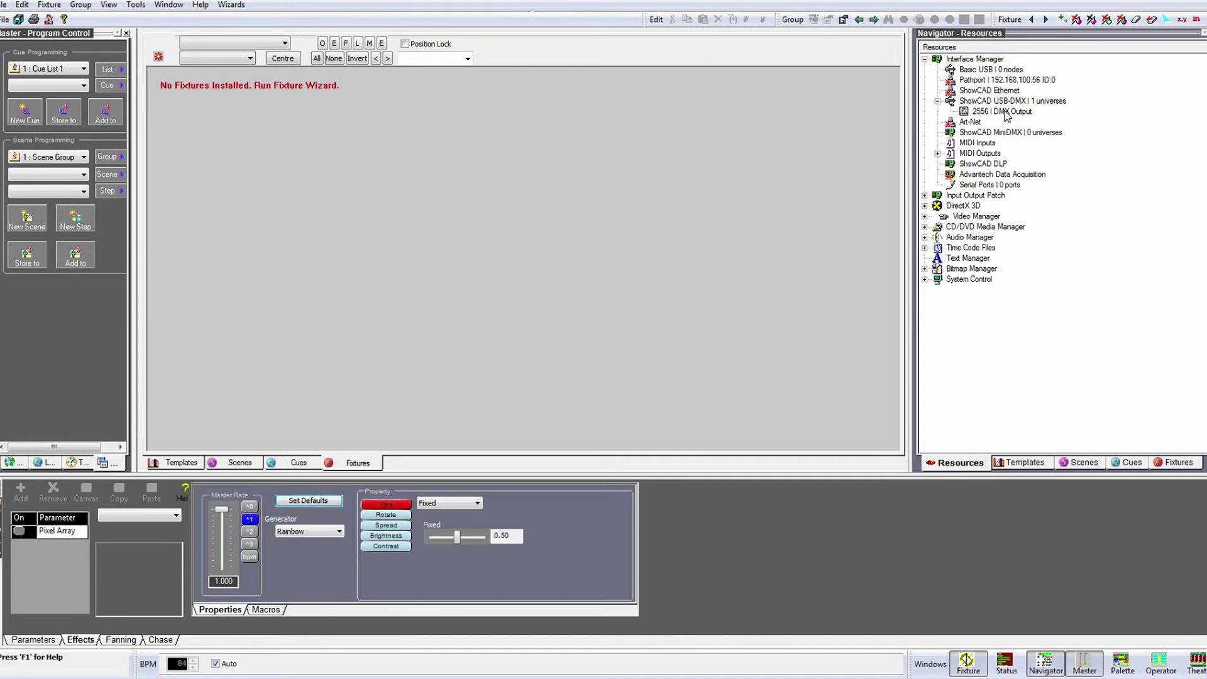
right_click(1008, 114)
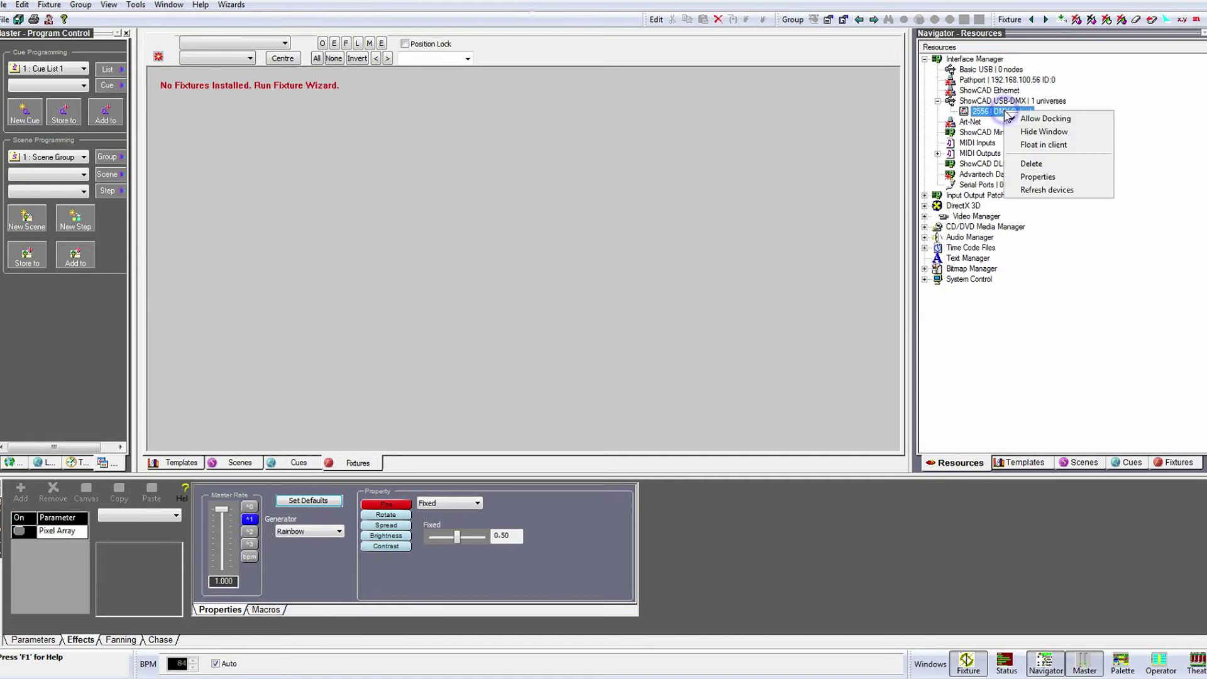
click(1048, 178)
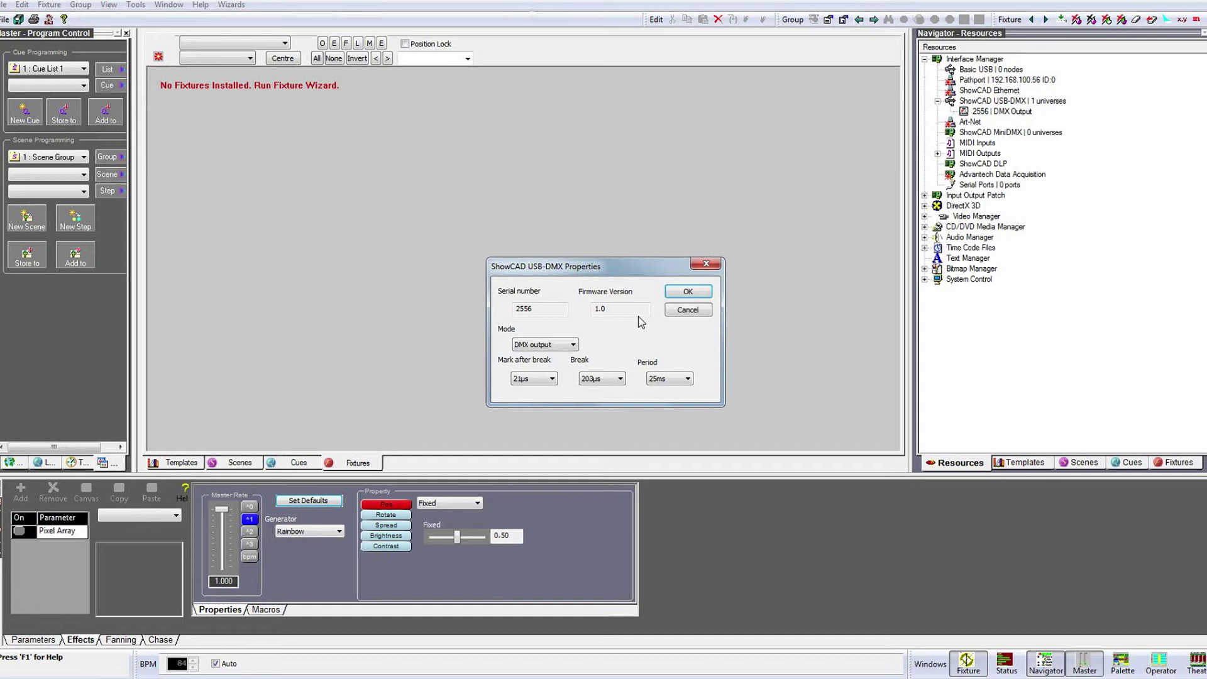
click(562, 352)
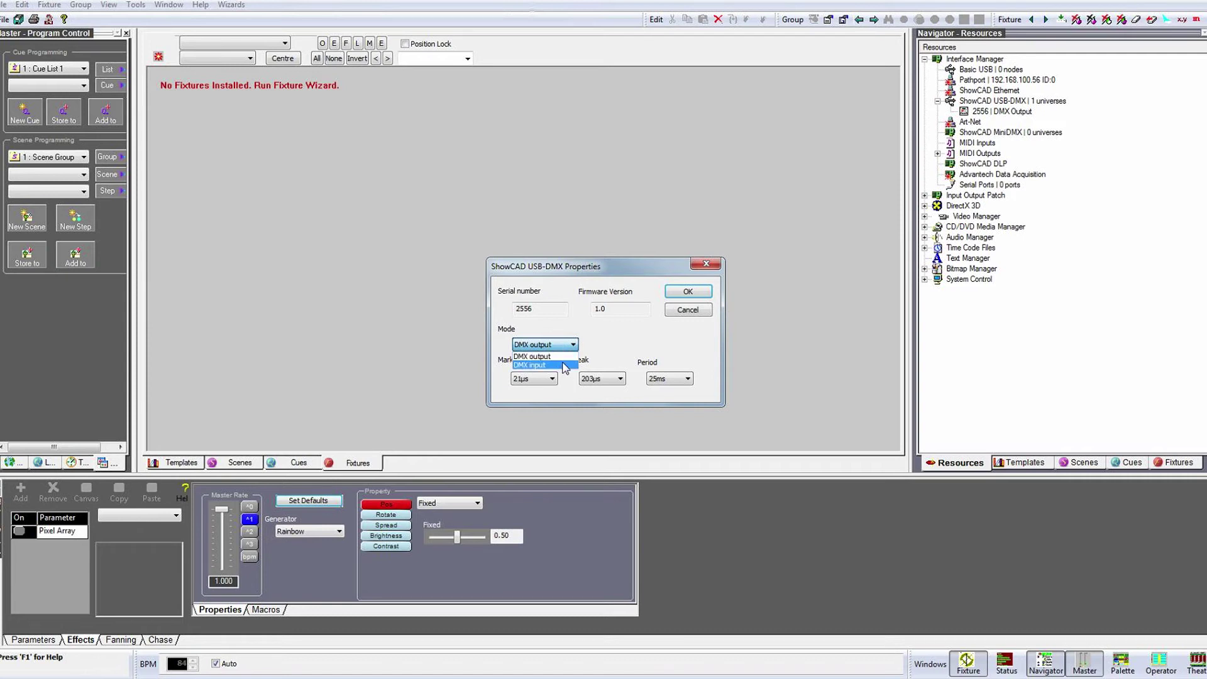
click(555, 409)
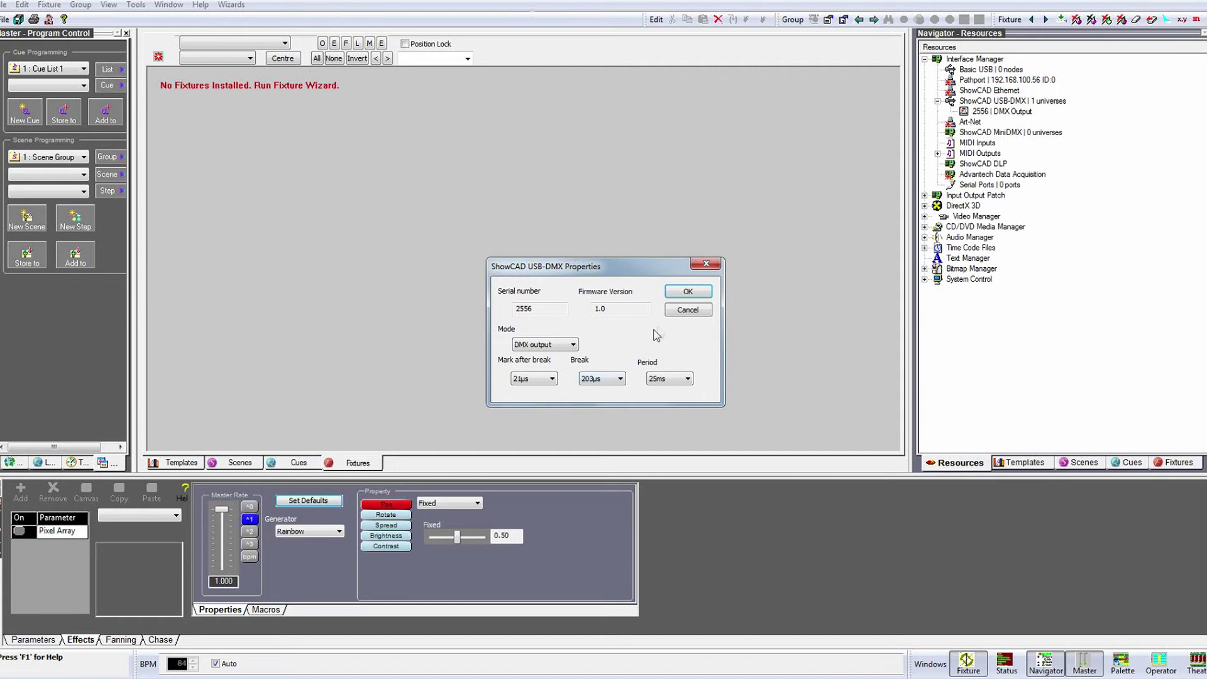
click(688, 310)
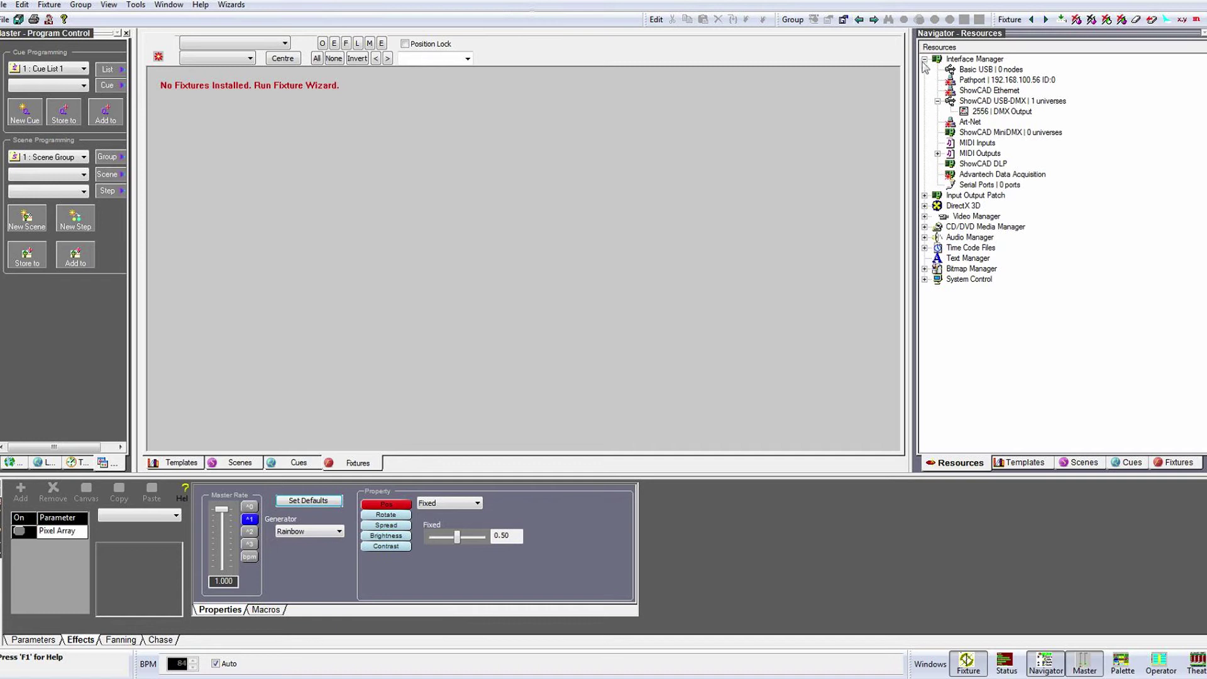
- Add 1 output universe to Universes Out via its Properties in Input Output Patch
click(926, 196)
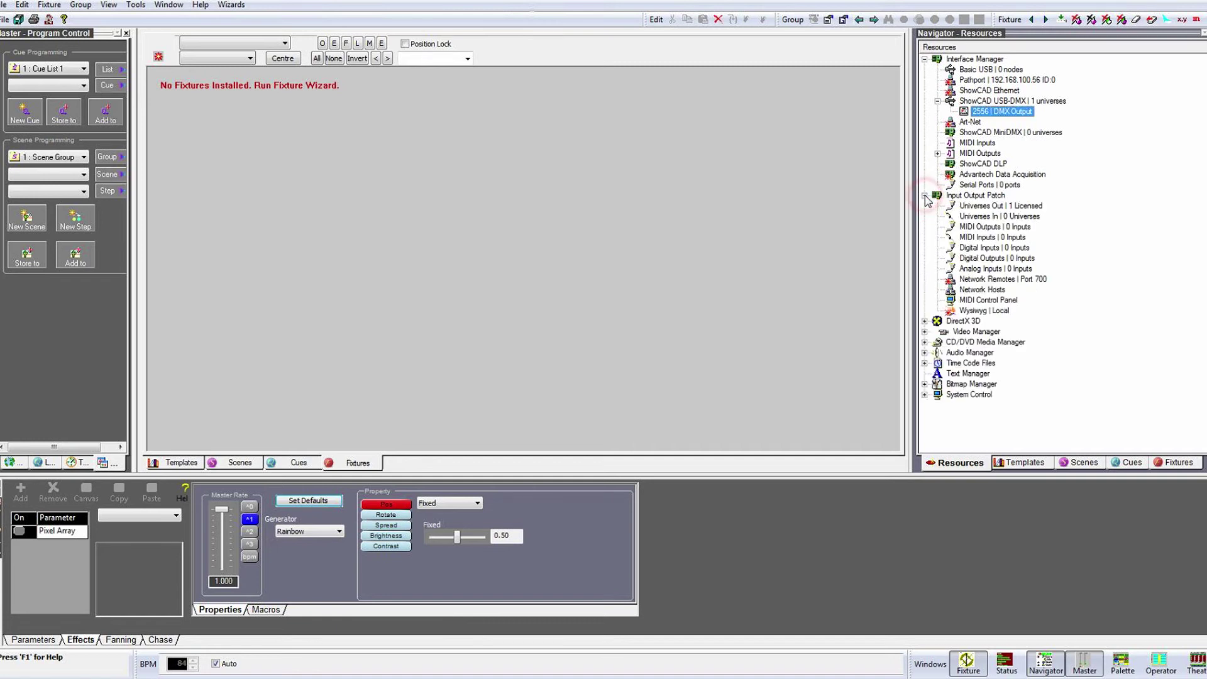
right_click(978, 209)
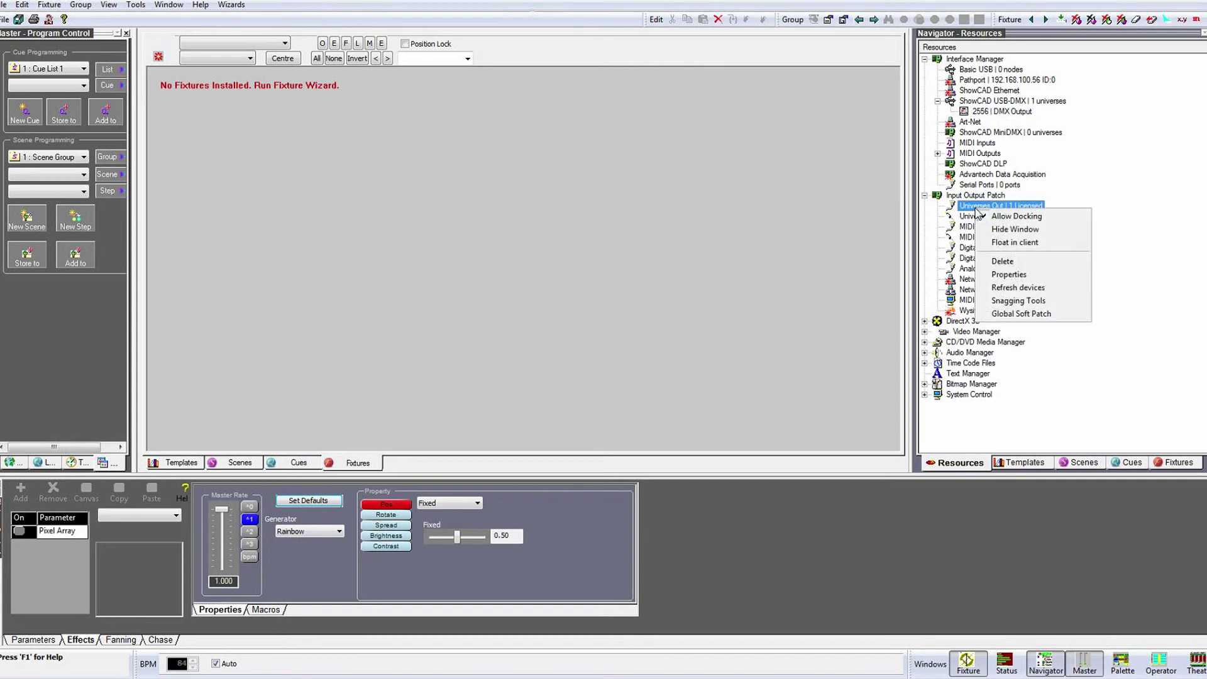
click(1010, 275)
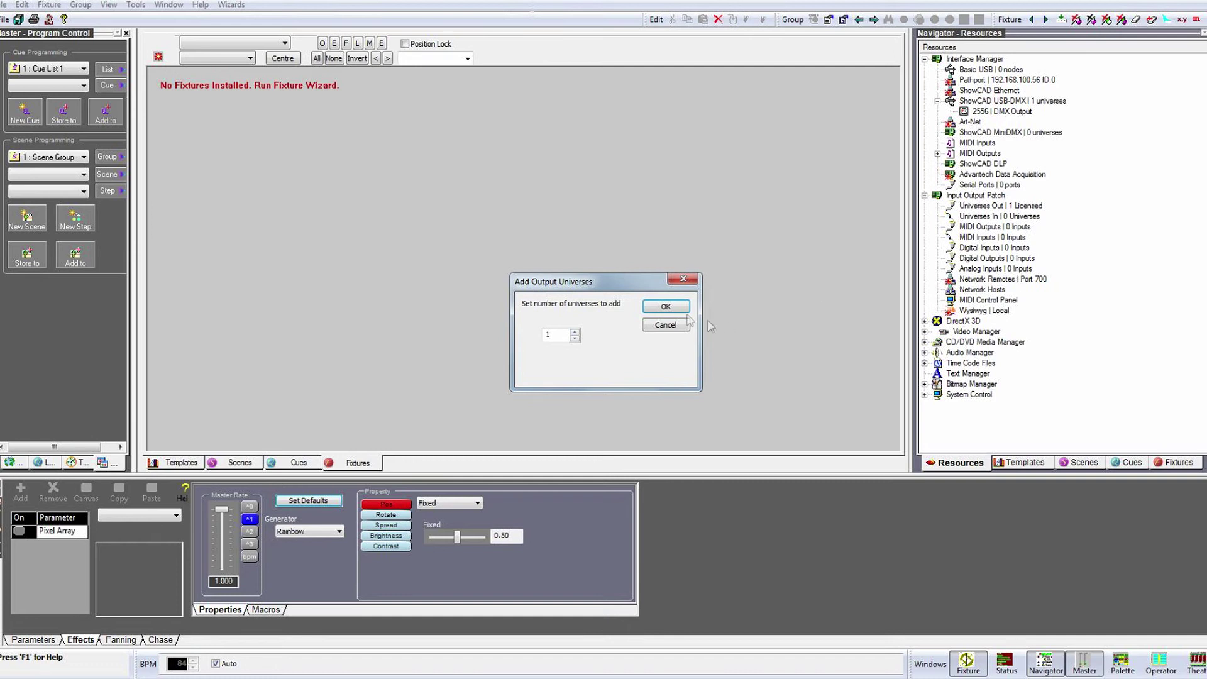
click(668, 308)
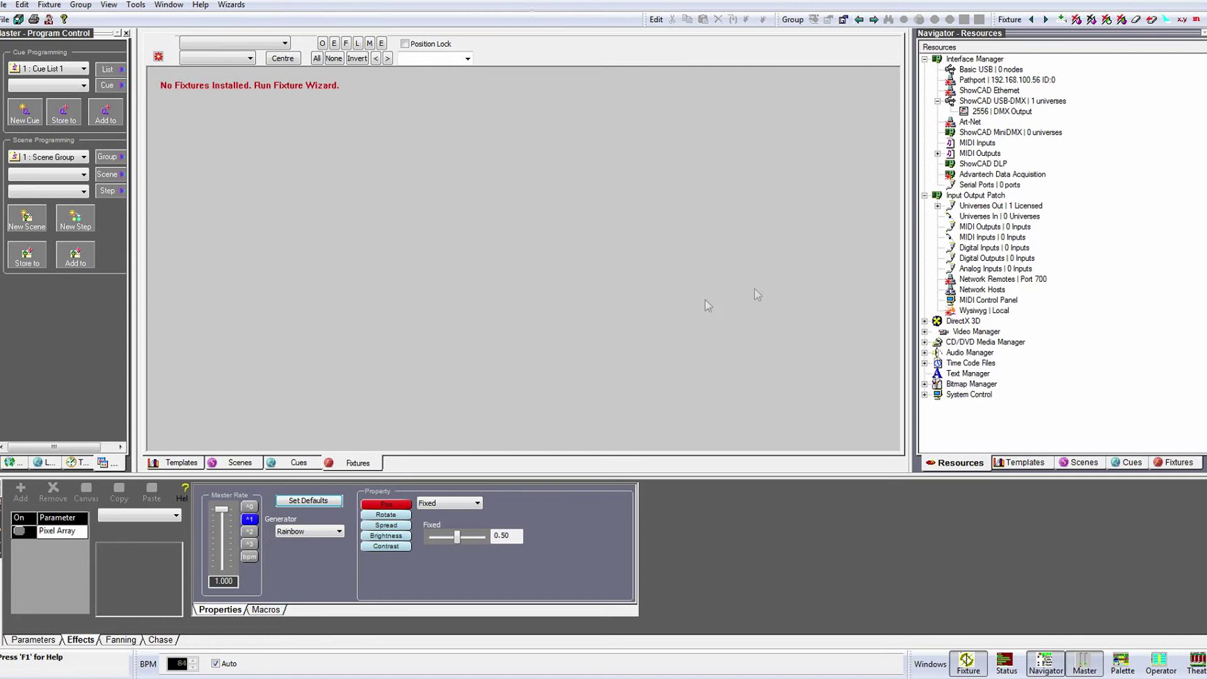
- Rename the output universe 'Universe 1' to 'main rig'
click(938, 206)
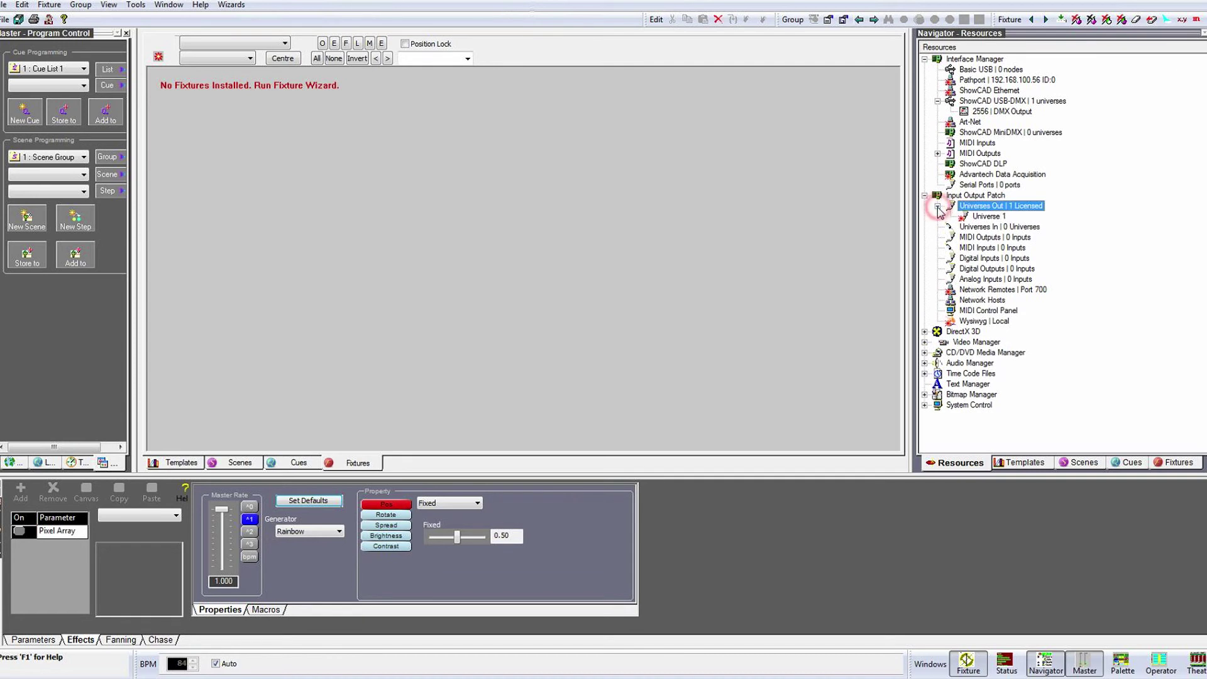
click(984, 219)
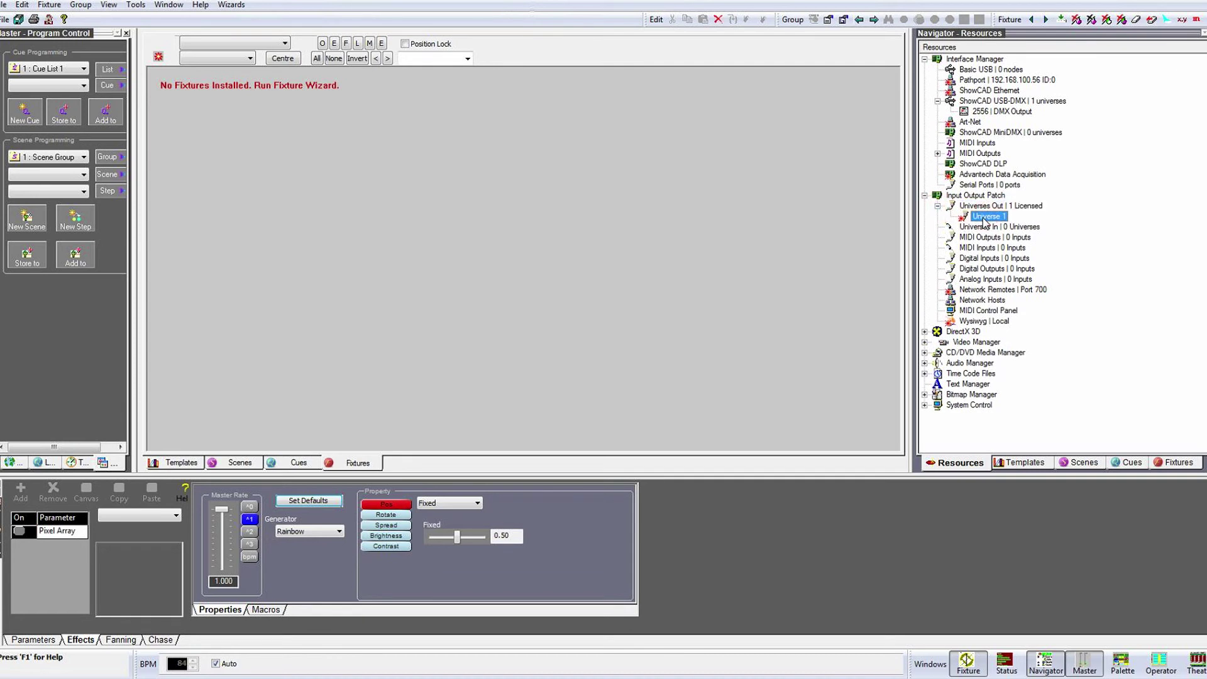
click(985, 218)
click(1006, 217)
click(1006, 217)
drag(1007, 216, 972, 217)
text(main)
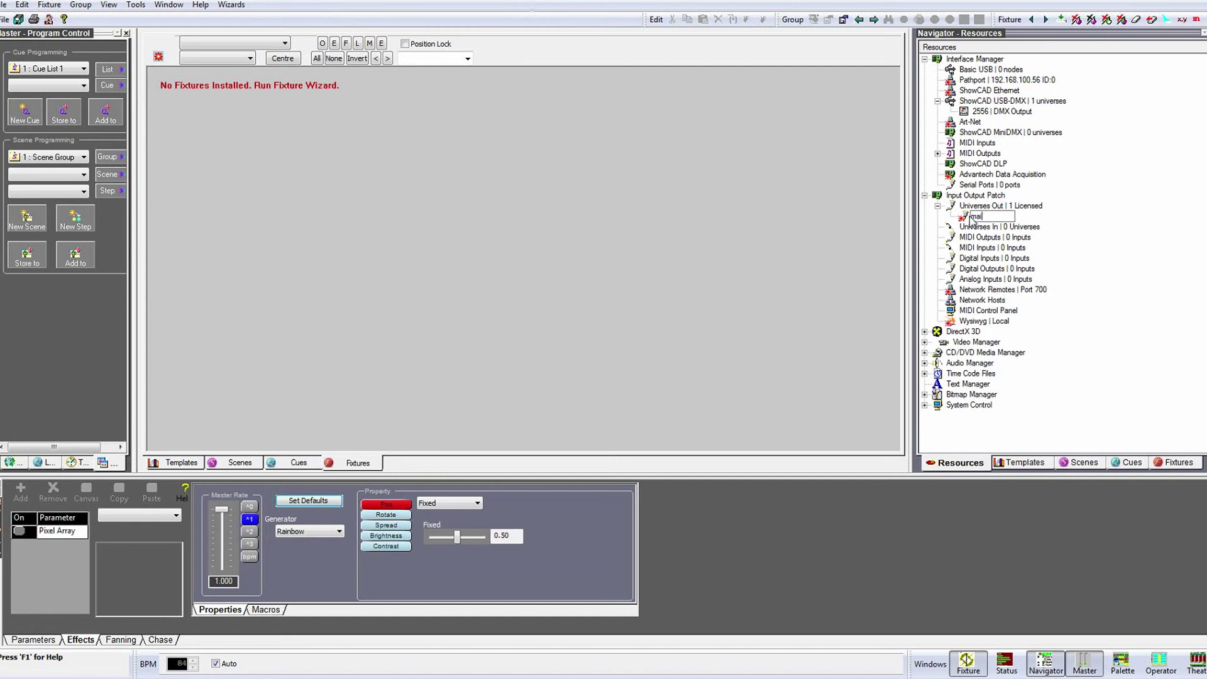
text( rig)
click(1102, 231)
click(965, 216)
- Connect 'main rig' to interface type ShowCAD USB-DMX, node 2556, universe 1
right_click(980, 217)
click(1034, 308)
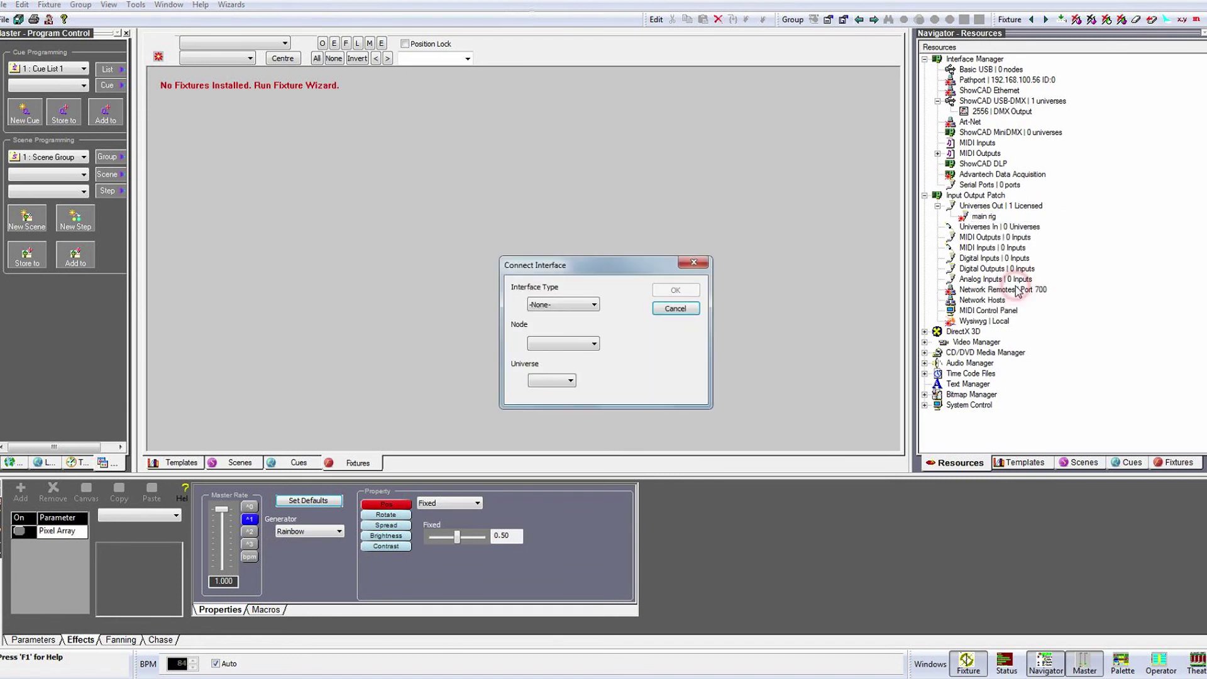
click(564, 303)
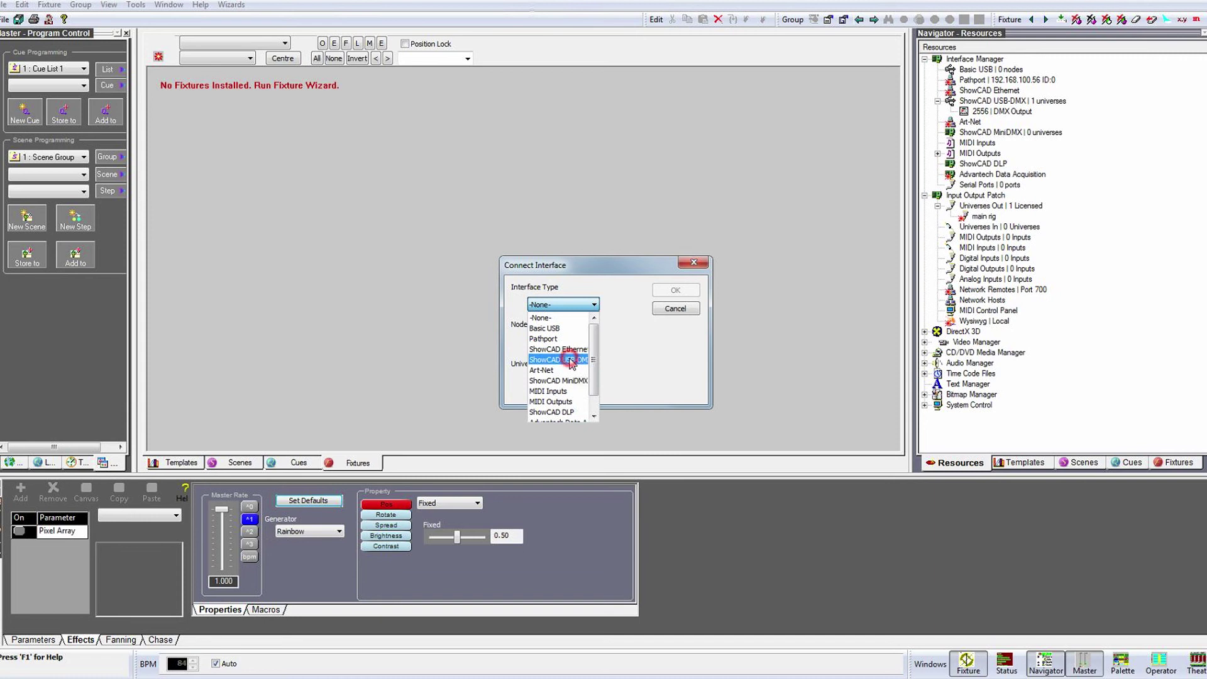
click(571, 360)
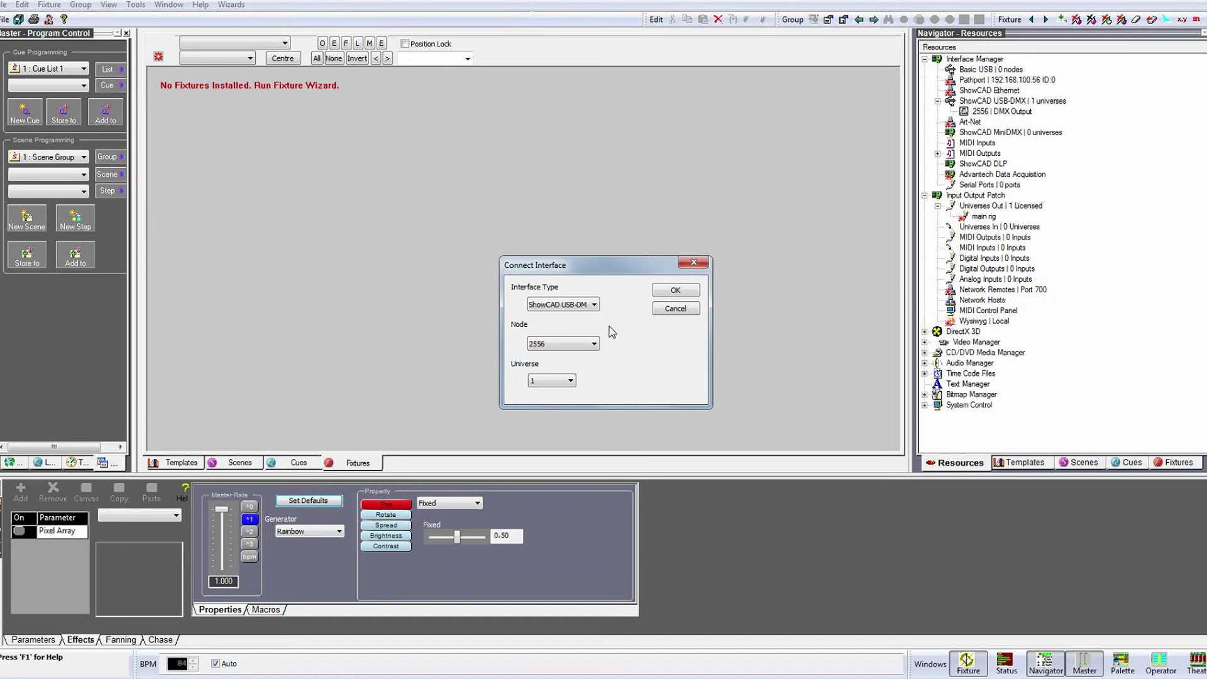
click(584, 344)
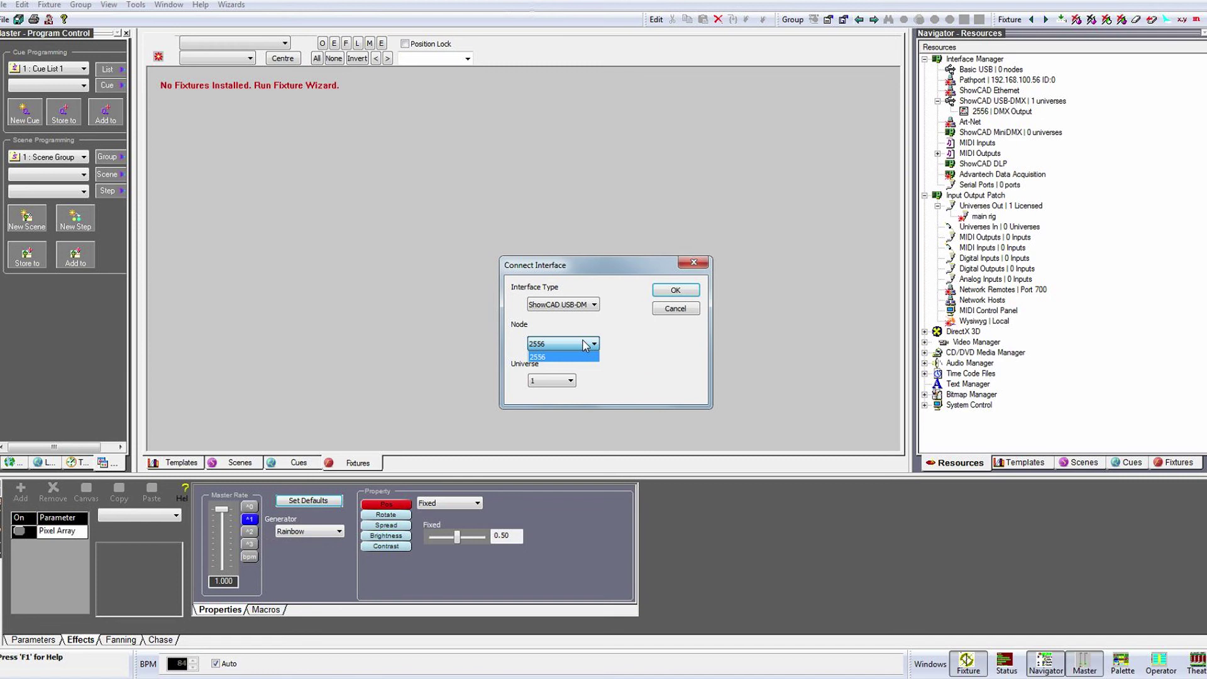
click(645, 353)
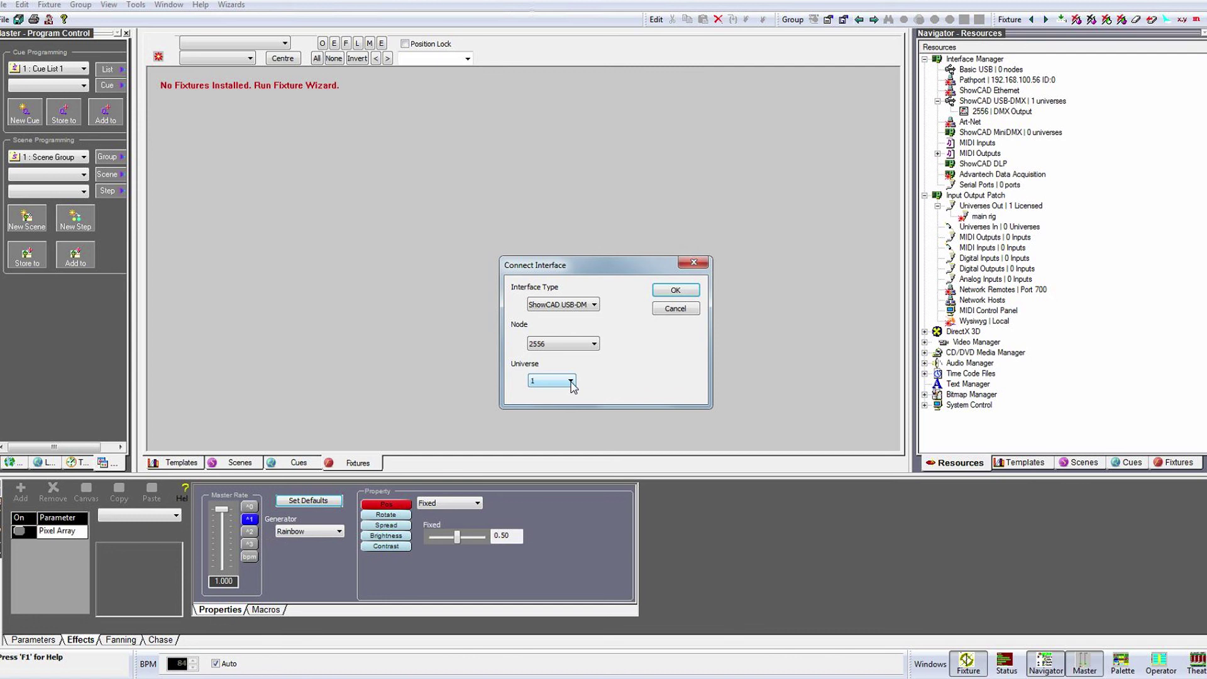
click(686, 289)
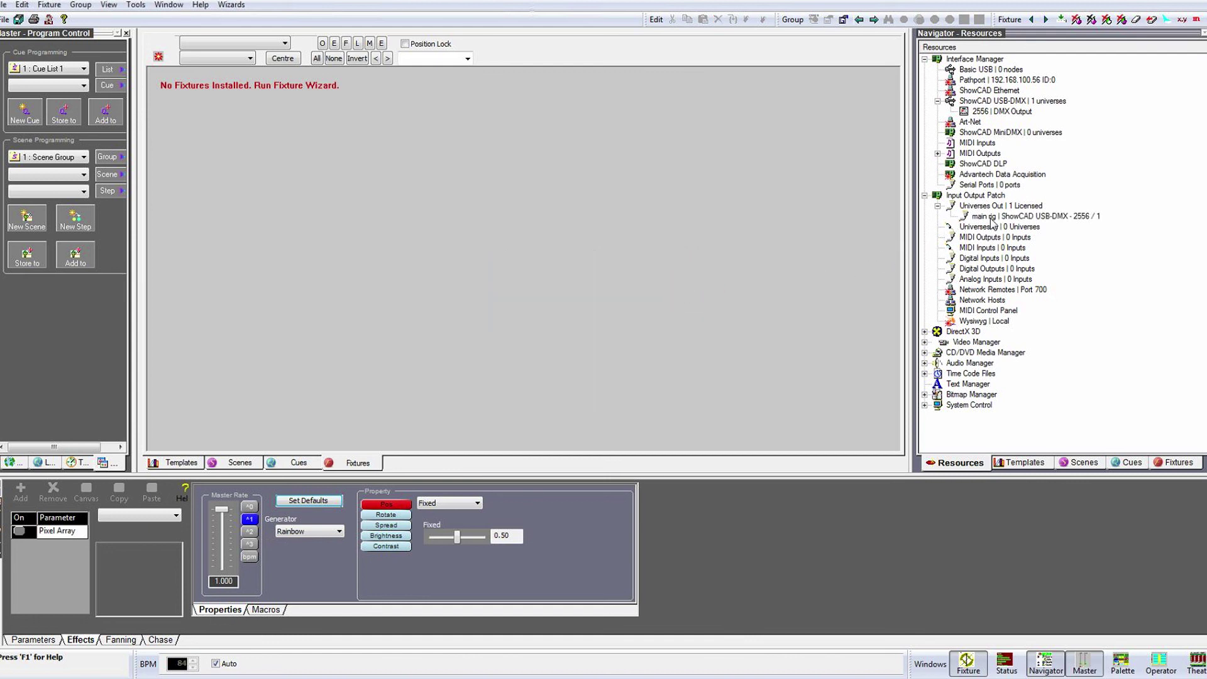